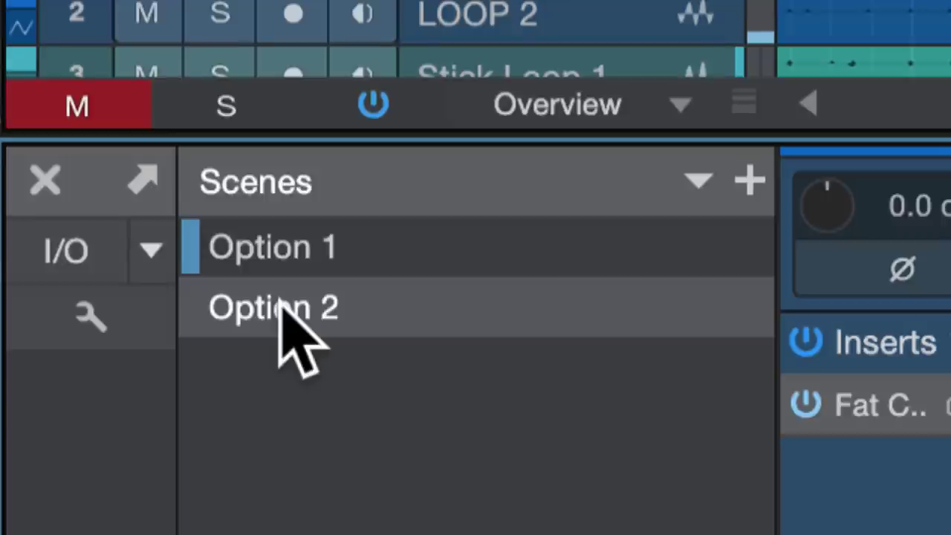
Compare the two saved mixer scenes by recalling Option 2 and Option 1 alternately, ending on Option 1
click(281, 306)
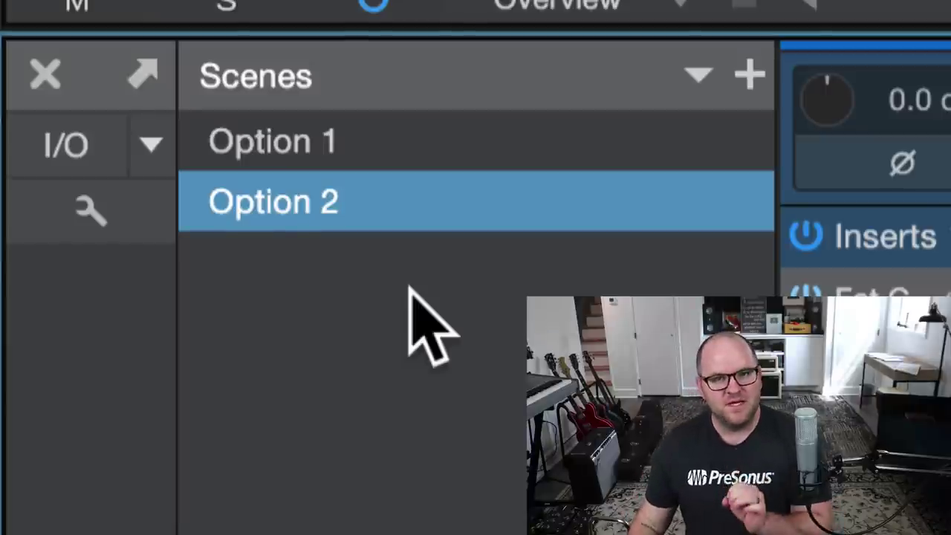
click(308, 141)
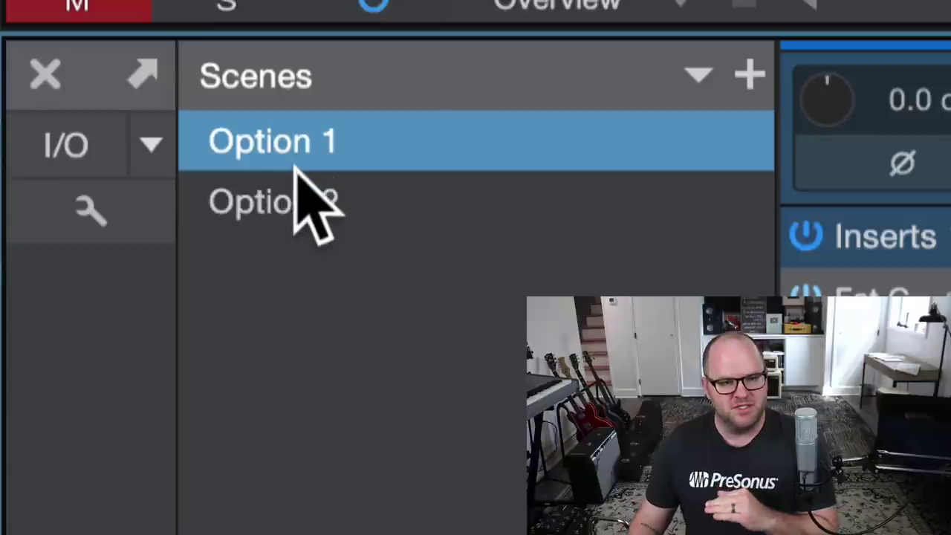
click(283, 197)
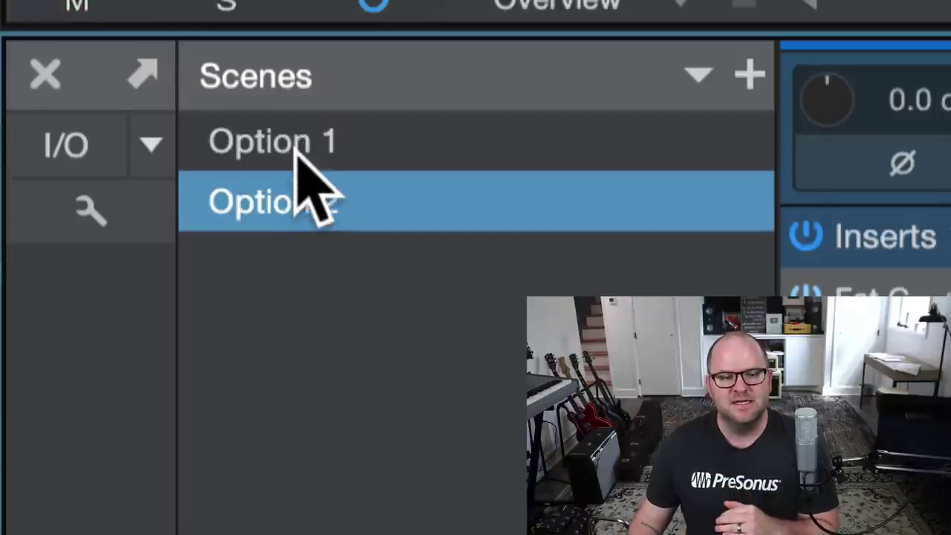
click(304, 152)
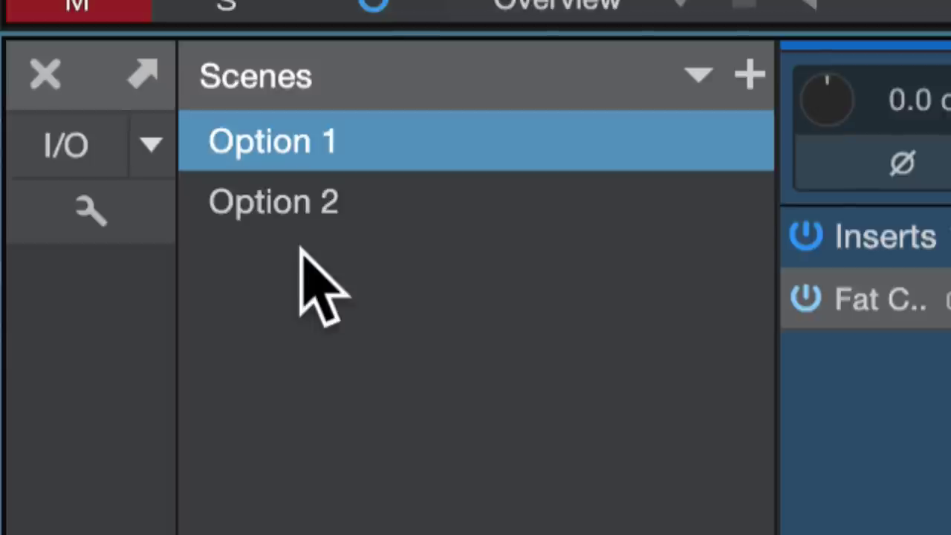
click(288, 201)
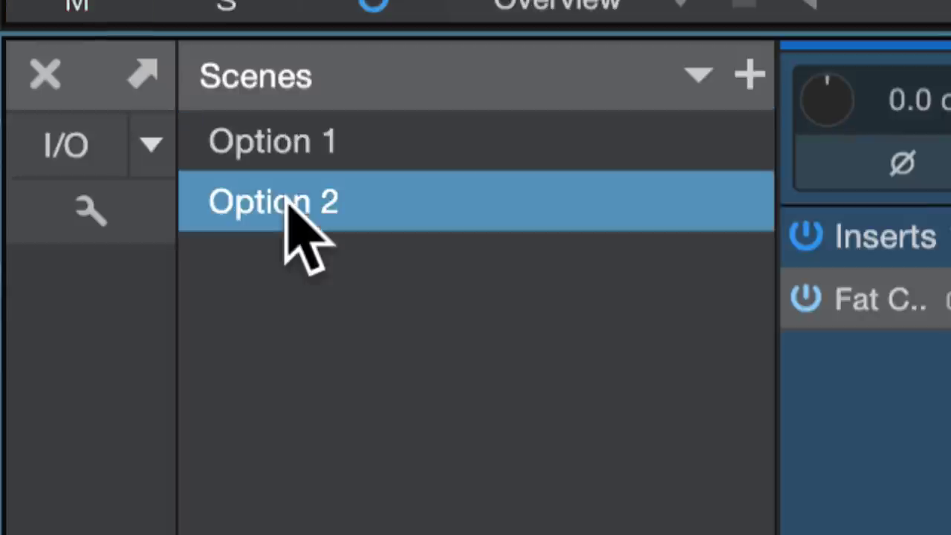
click(286, 141)
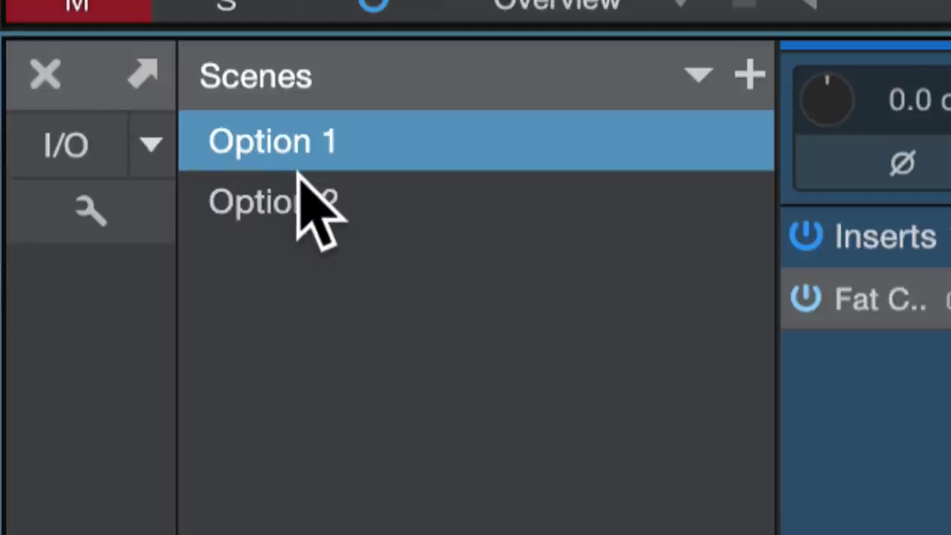
click(283, 183)
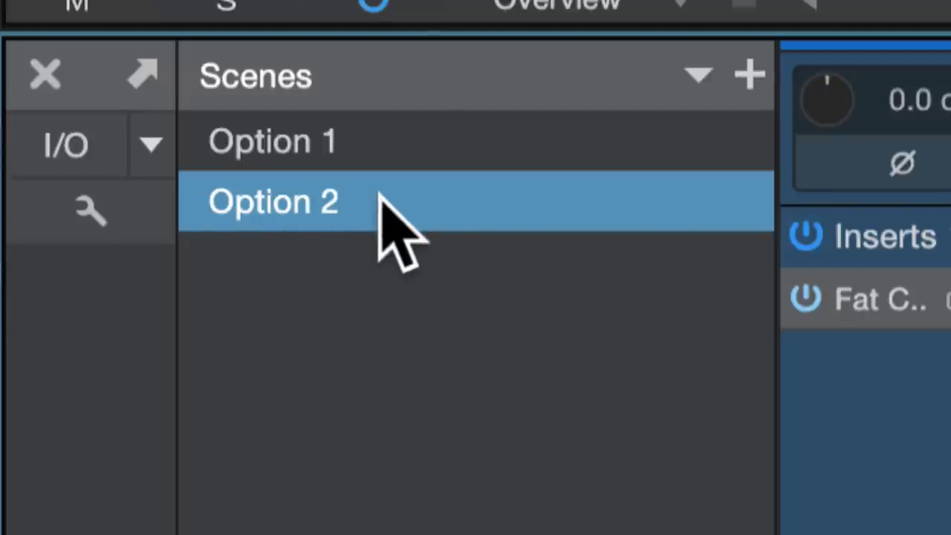
click(307, 151)
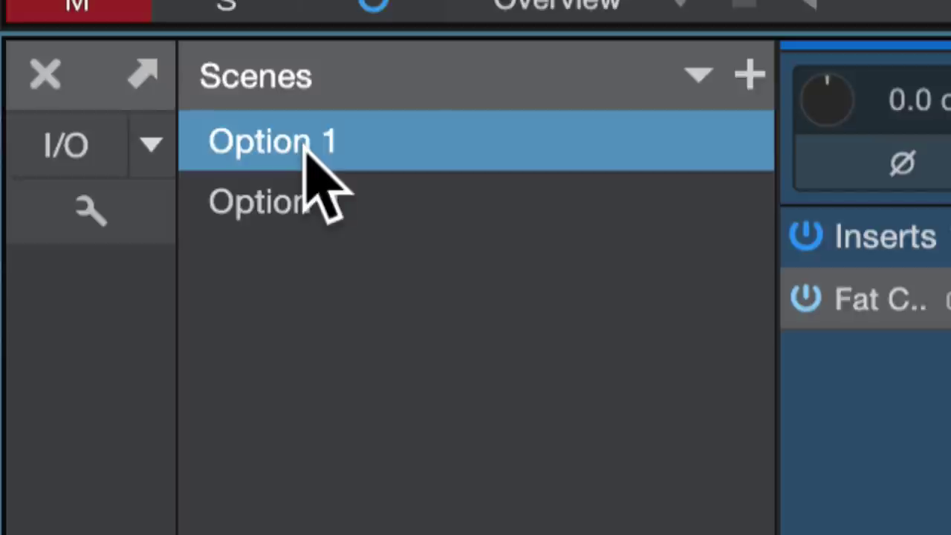
click(343, 210)
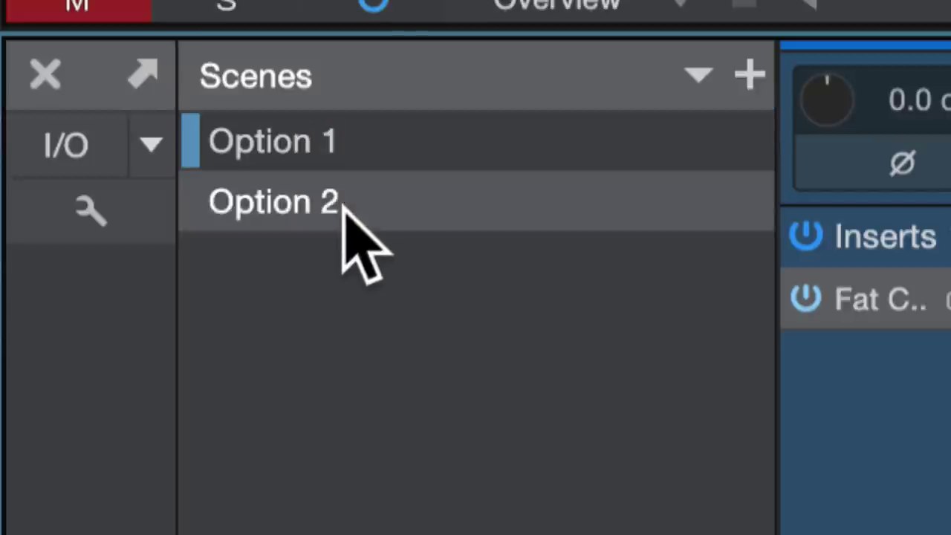
click(315, 154)
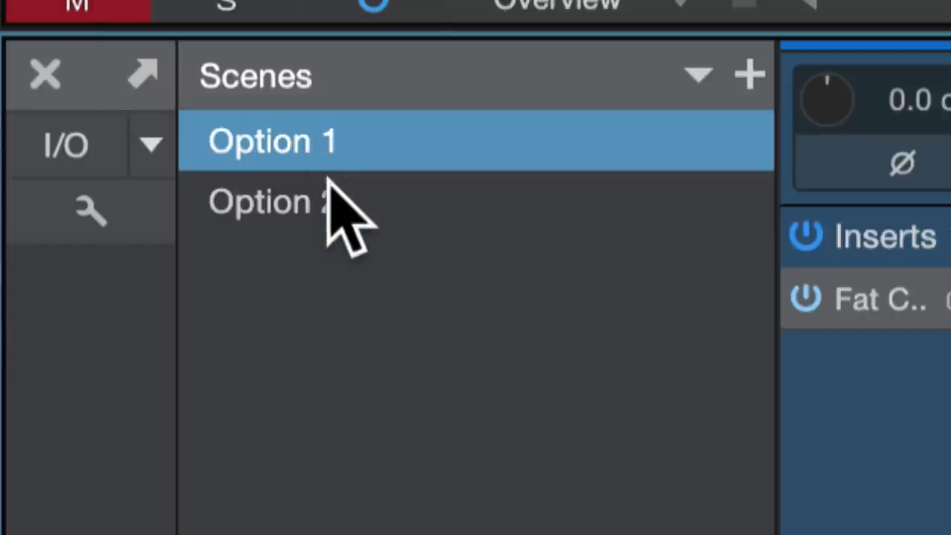
click(331, 183)
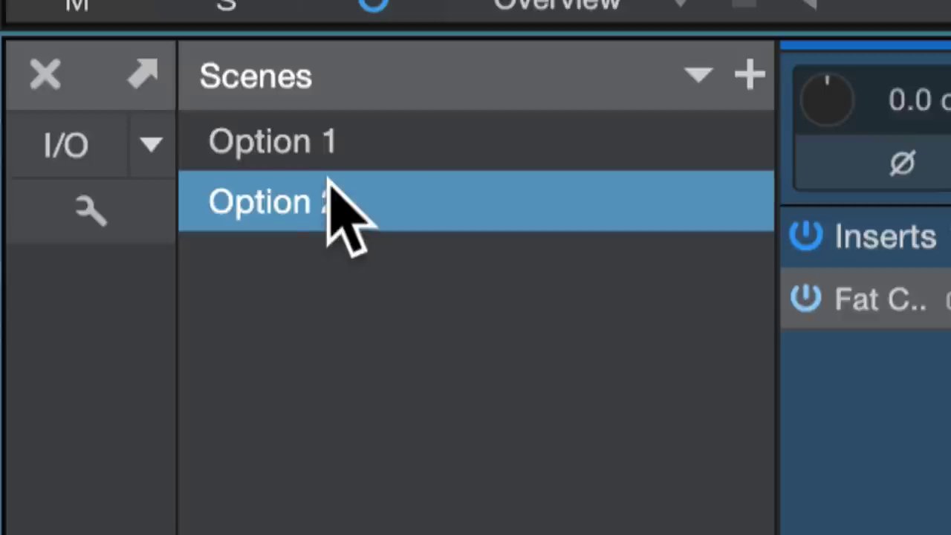
click(329, 140)
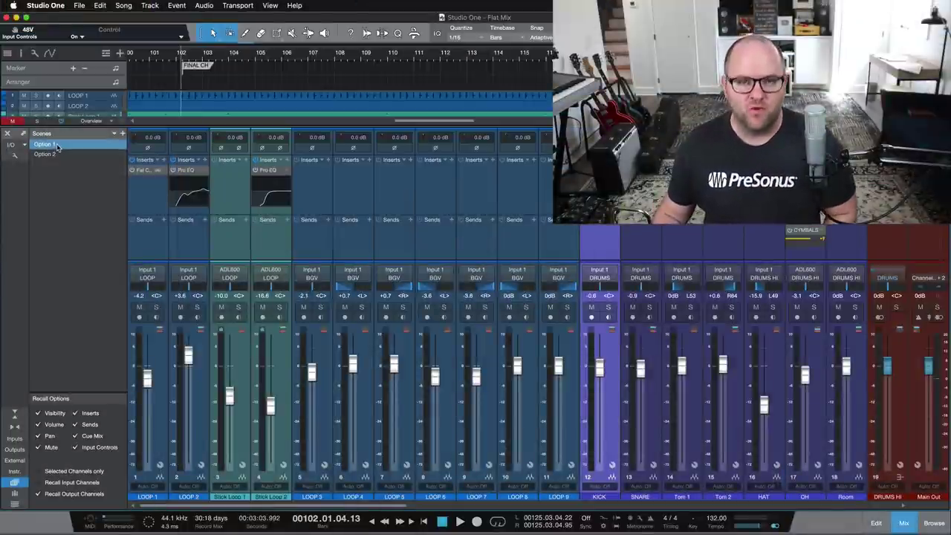
Play back the final chorus of the Option 1 mix and watch the levels on the bus channels
key(F3)
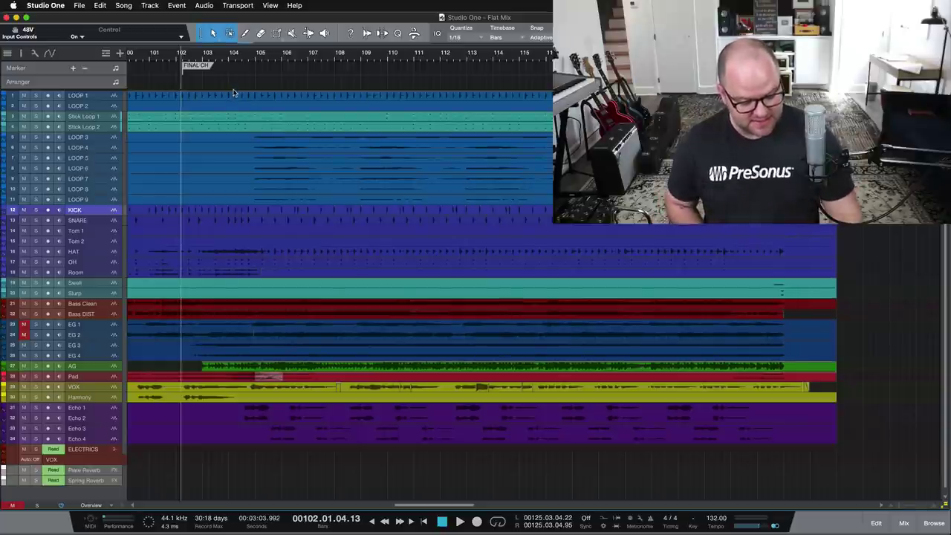
key(space)
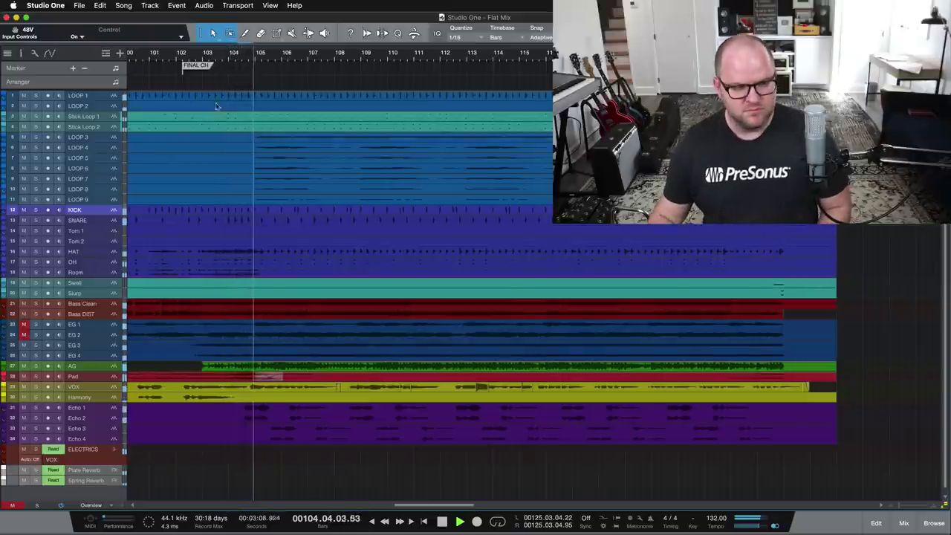
key(F3)
scroll(521, 223, right, 15)
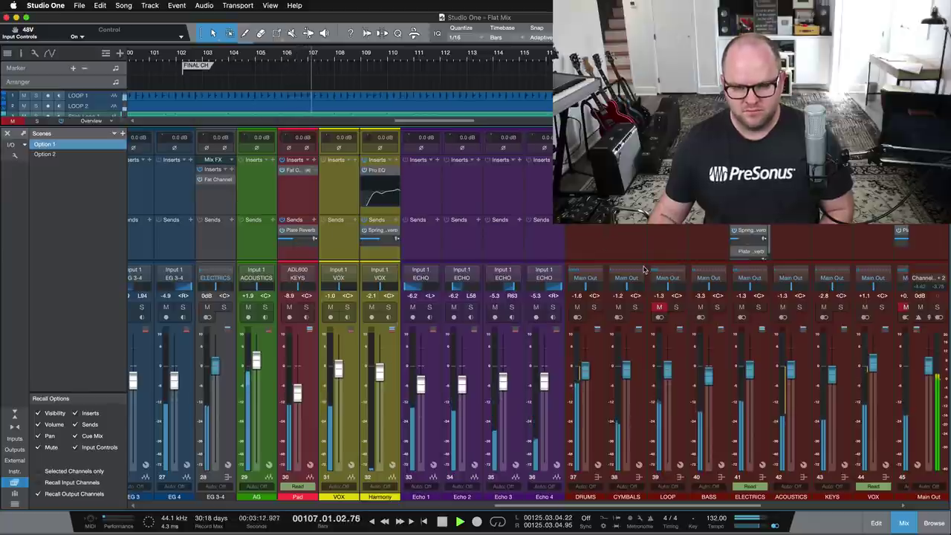
key(space)
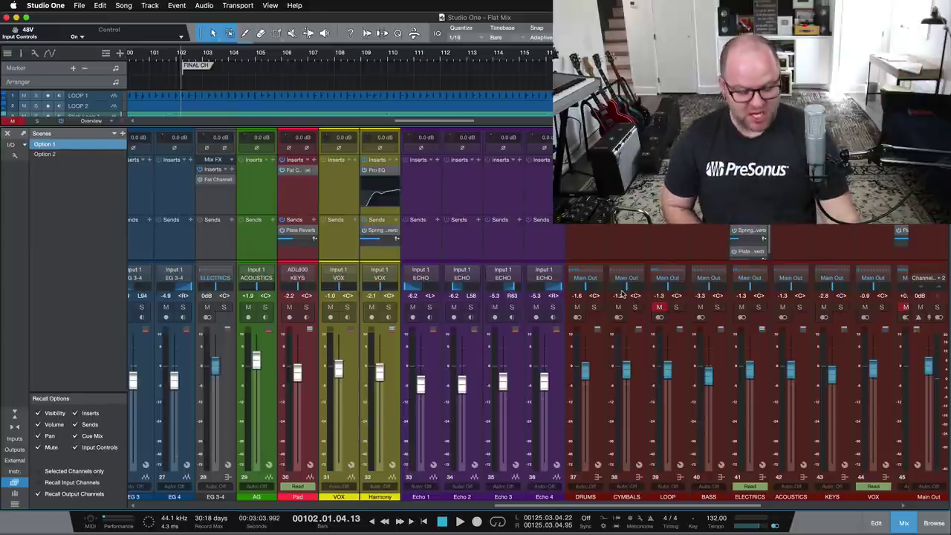
key(space)
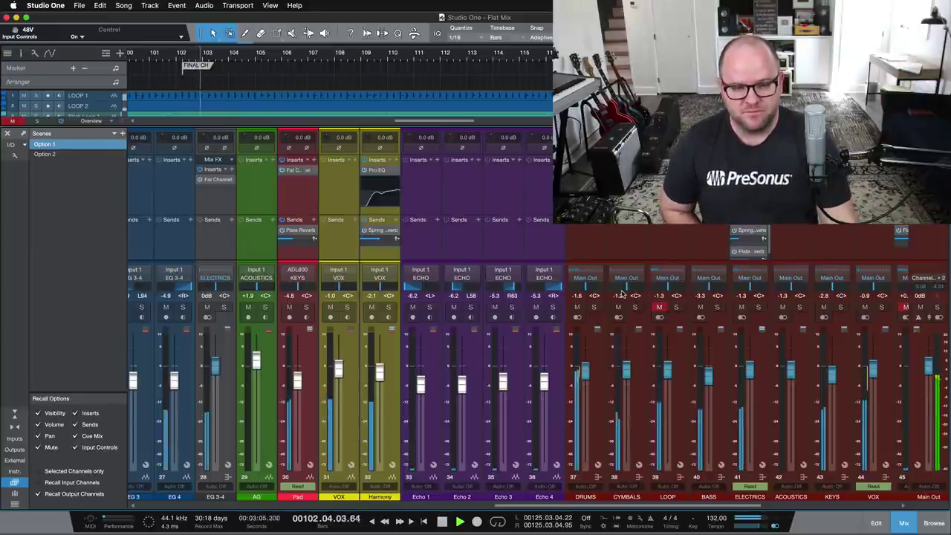
key(space)
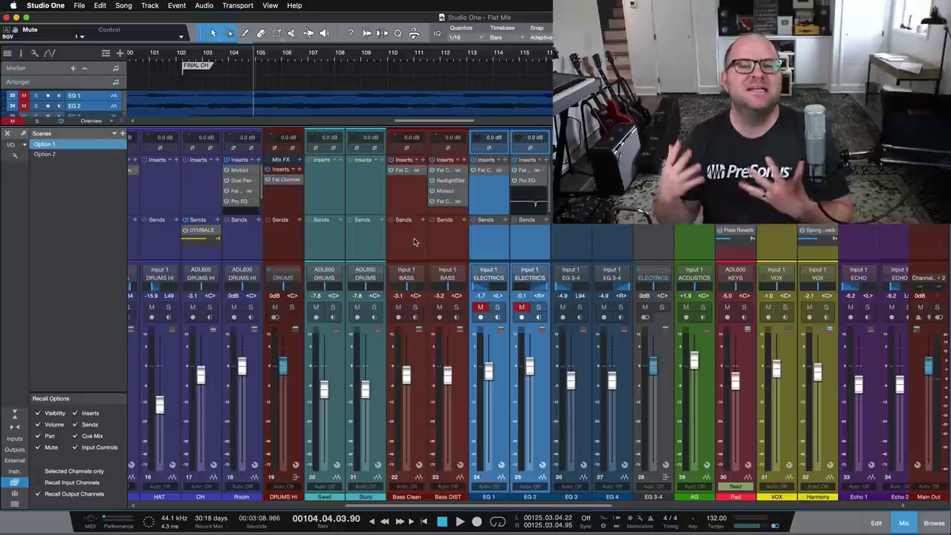
Solo the EG 1 and EG 2 channels plus the BGV, ECHO and LOOP buses, and audition that combination
scroll(321, 256, left, 8)
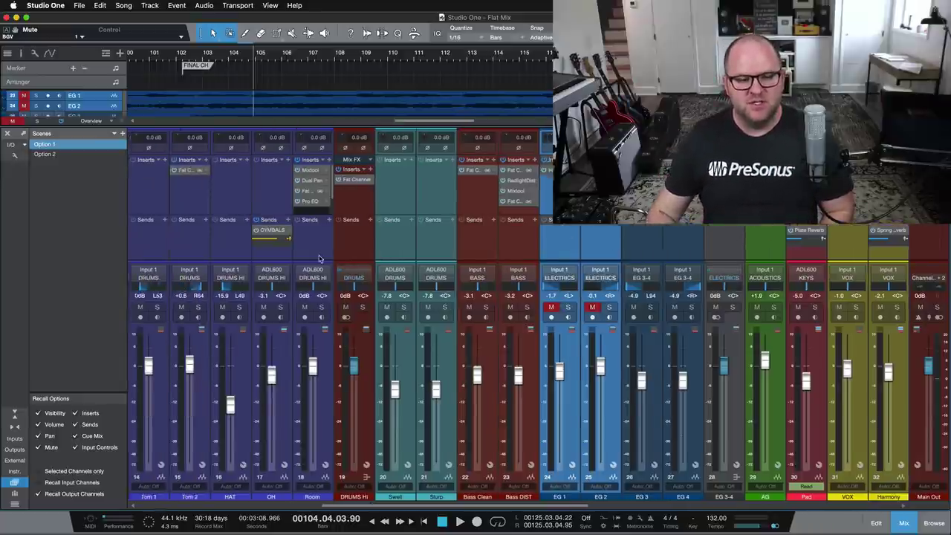
scroll(386, 255, right, 8)
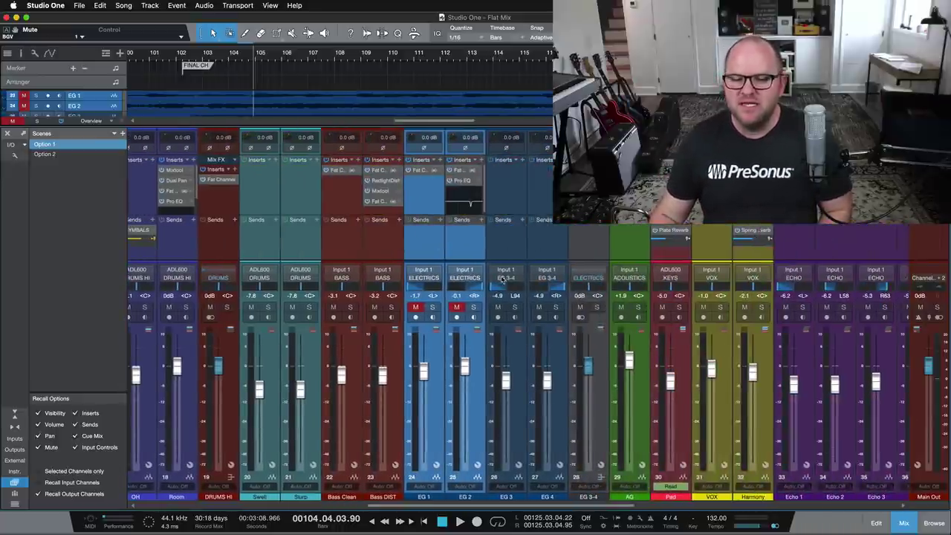
click(462, 306)
scroll(520, 283, right, 10)
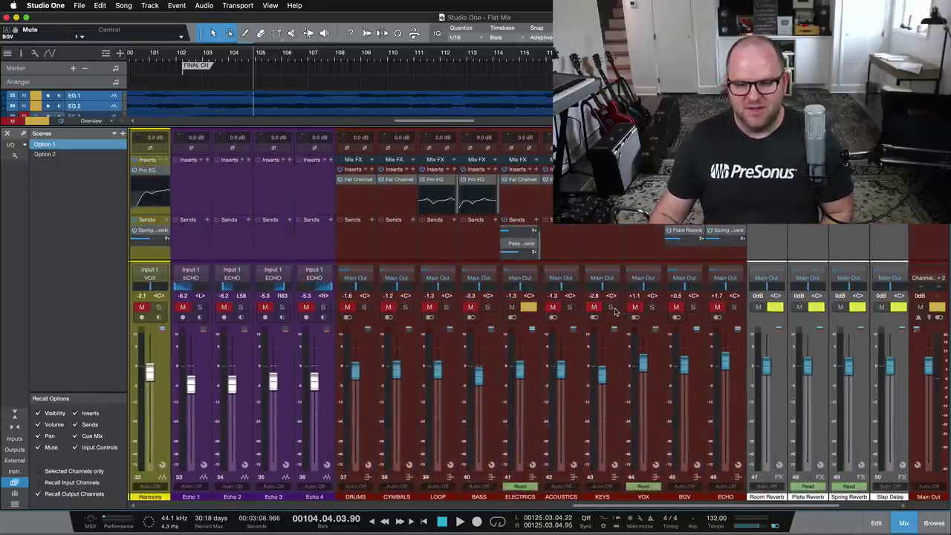
click(676, 307)
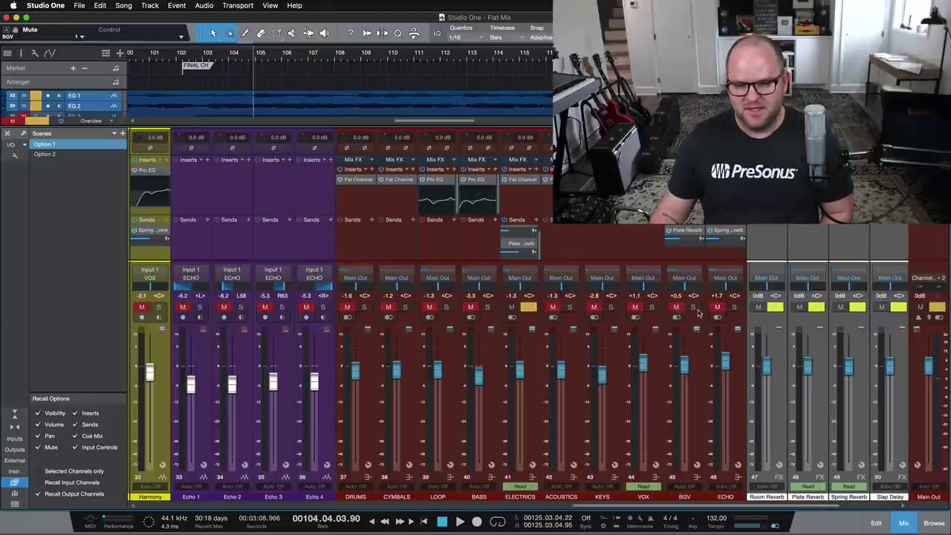
click(692, 307)
click(717, 307)
click(734, 307)
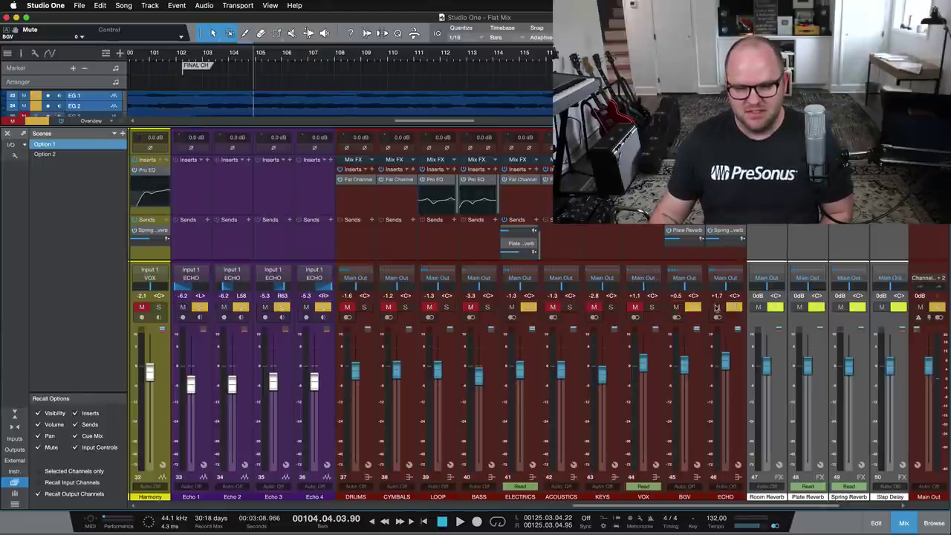
click(446, 307)
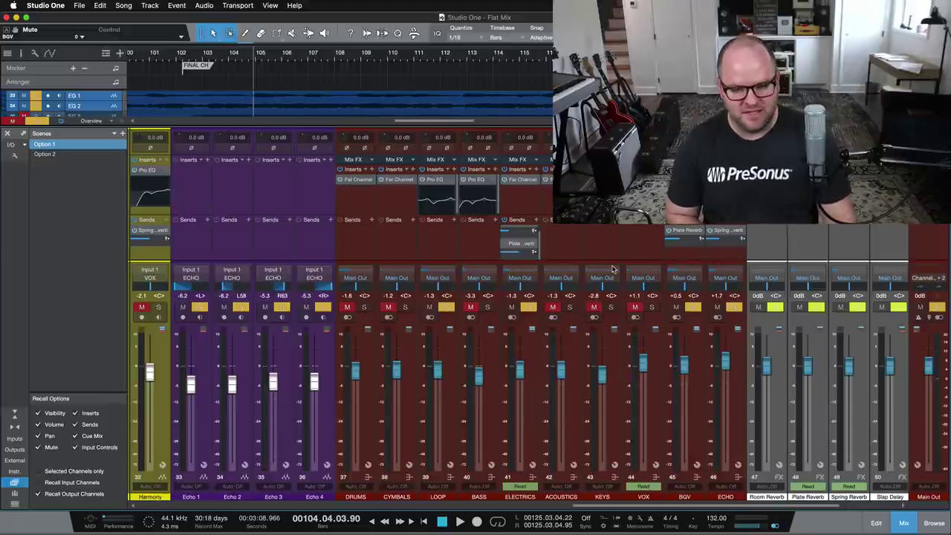
key(space)
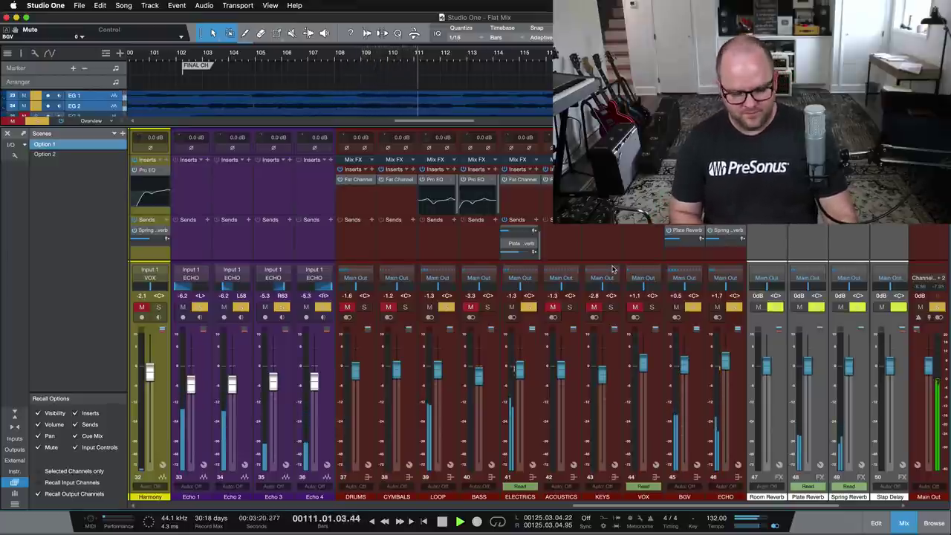
key(space)
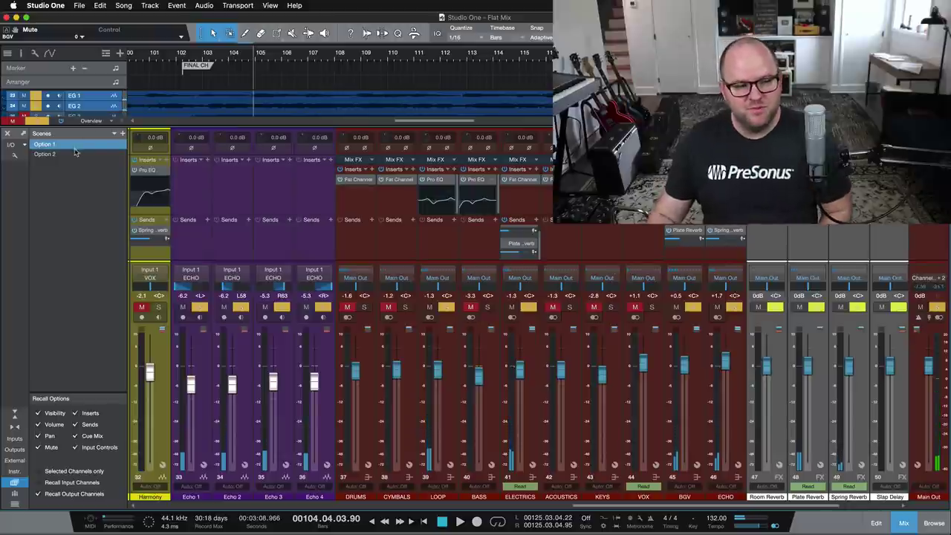
Save the current mixer state as a new scene named Option 2-1
click(120, 134)
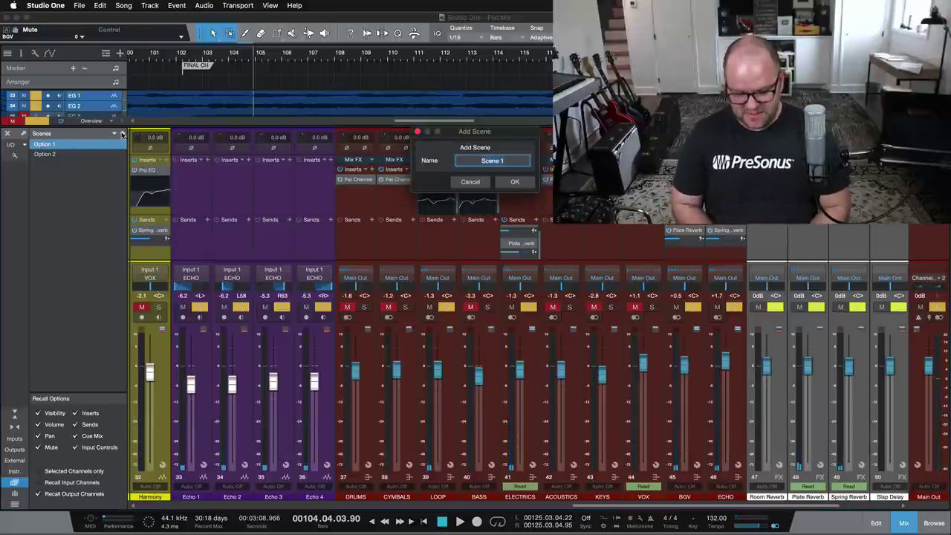
text(Option )
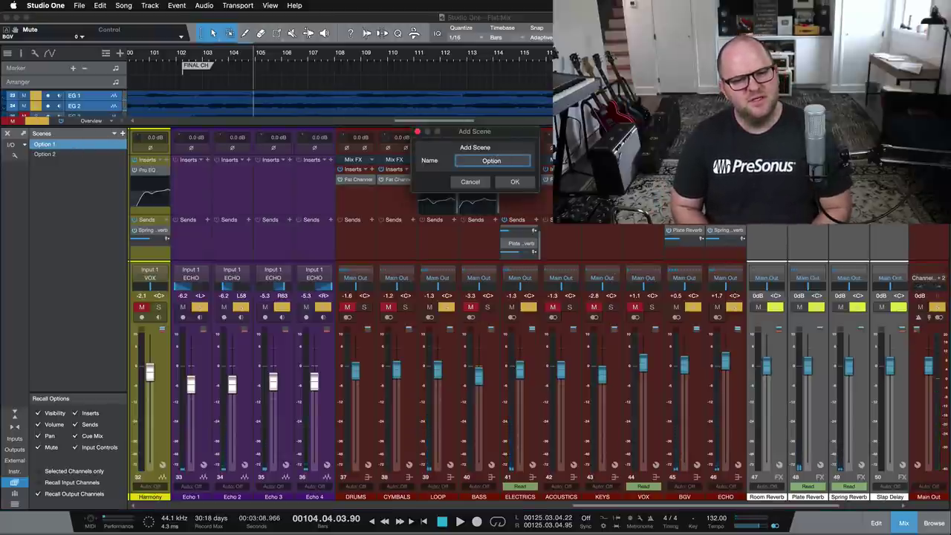
text(1-)
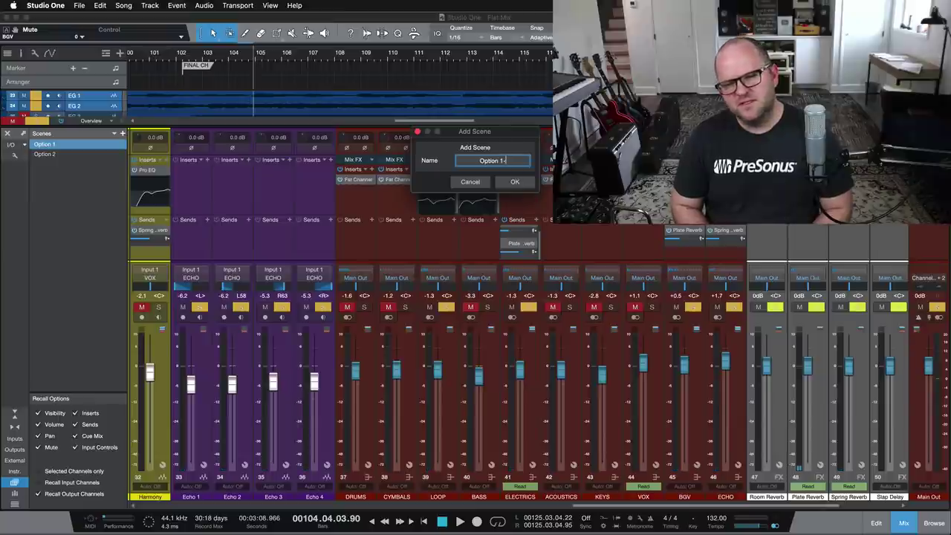
text(1)
key(Return)
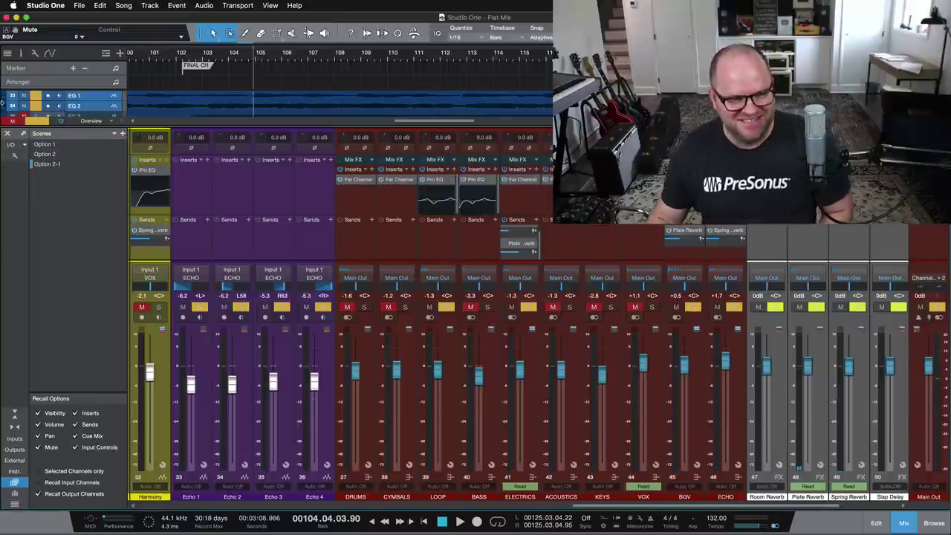
Recall the Option 1 scene and play it back for comparison
click(64, 145)
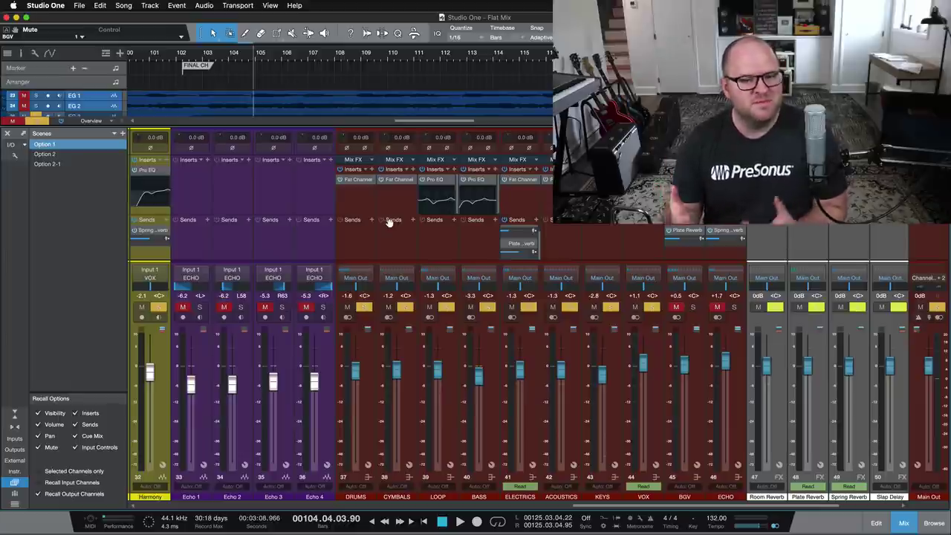
key(space)
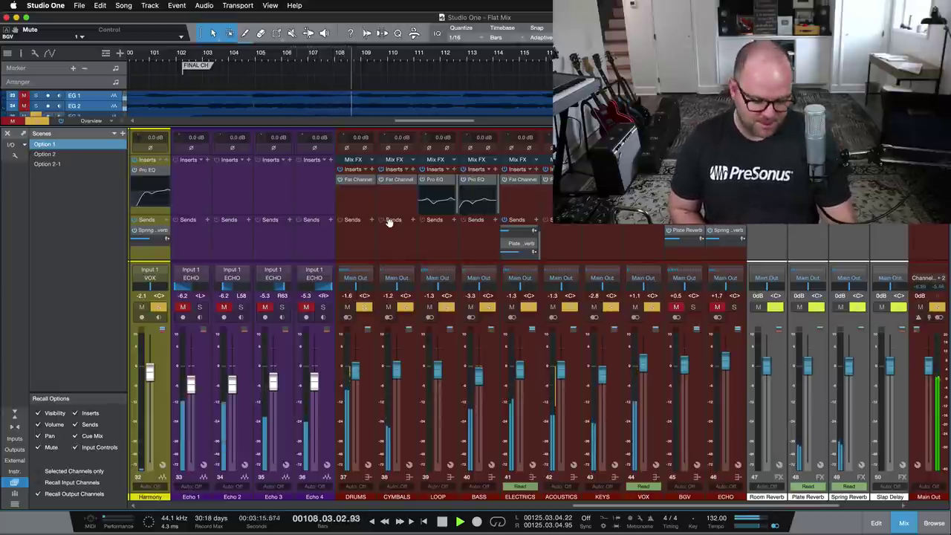
key(space)
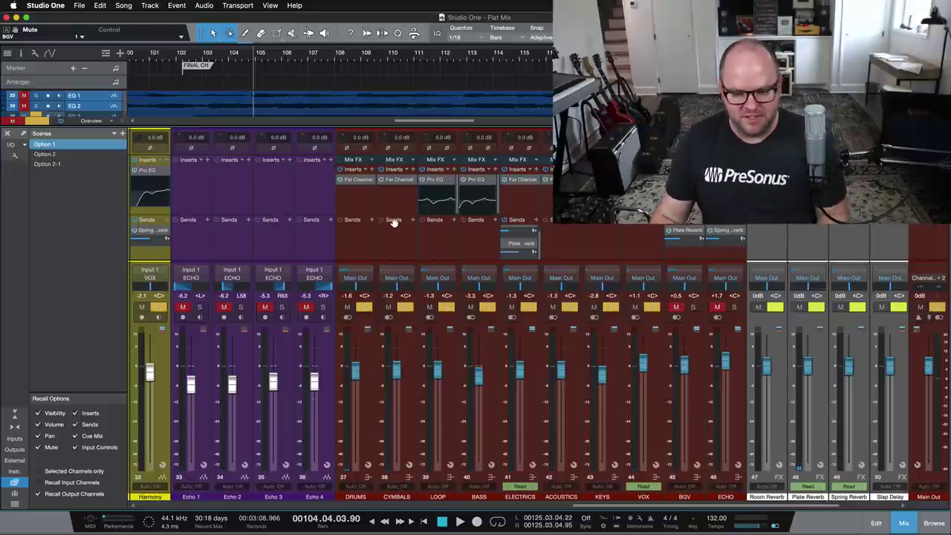
Recall the Option 2-1 scene and leave only the LOOP bus soloed
click(44, 163)
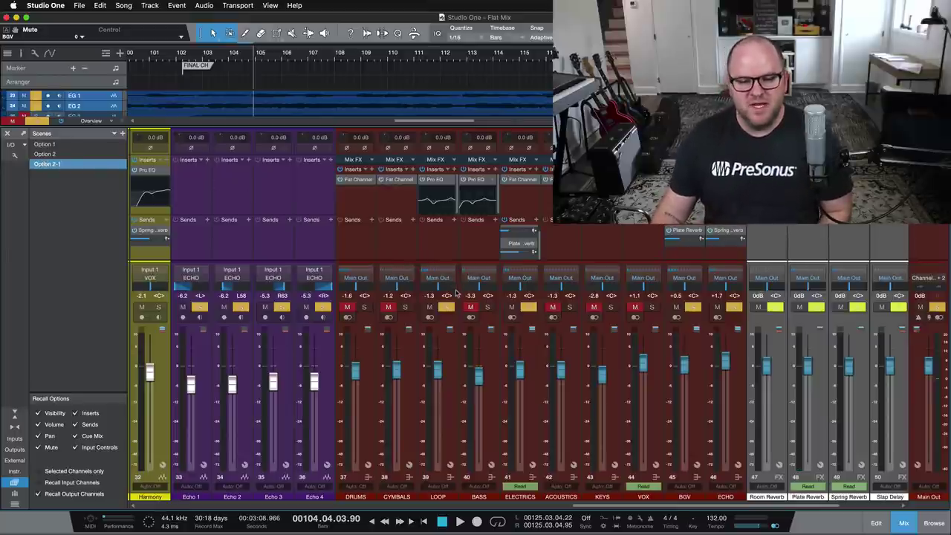
click(449, 308)
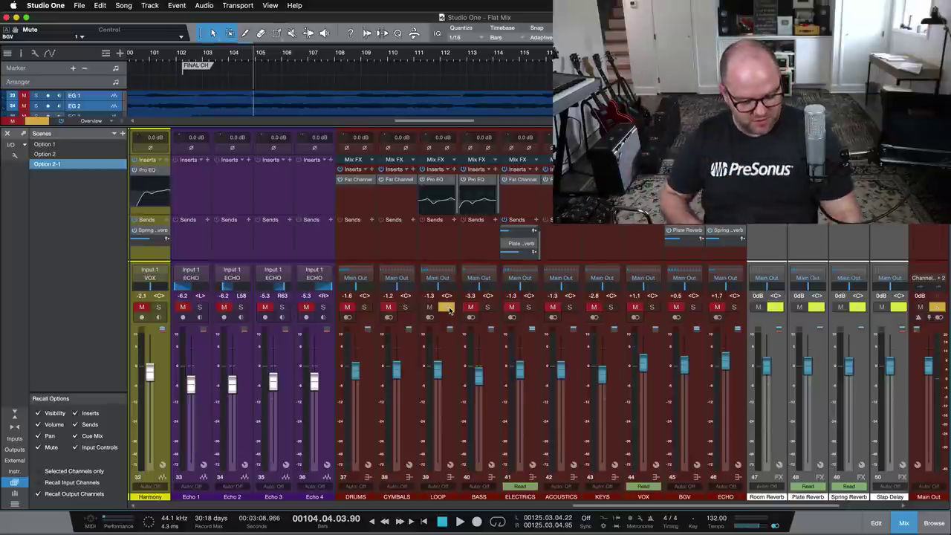
Play back the soloed LOOP bus on its own
key(space)
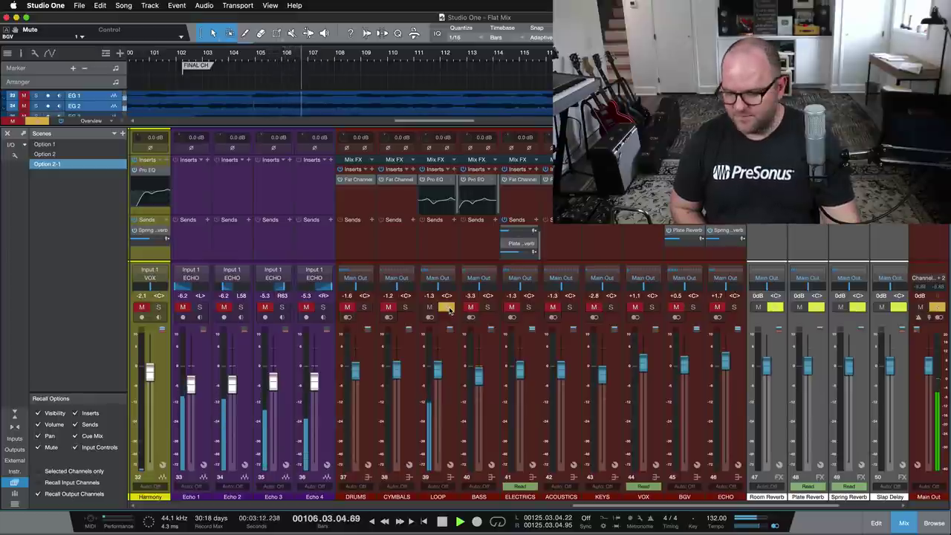
key(space)
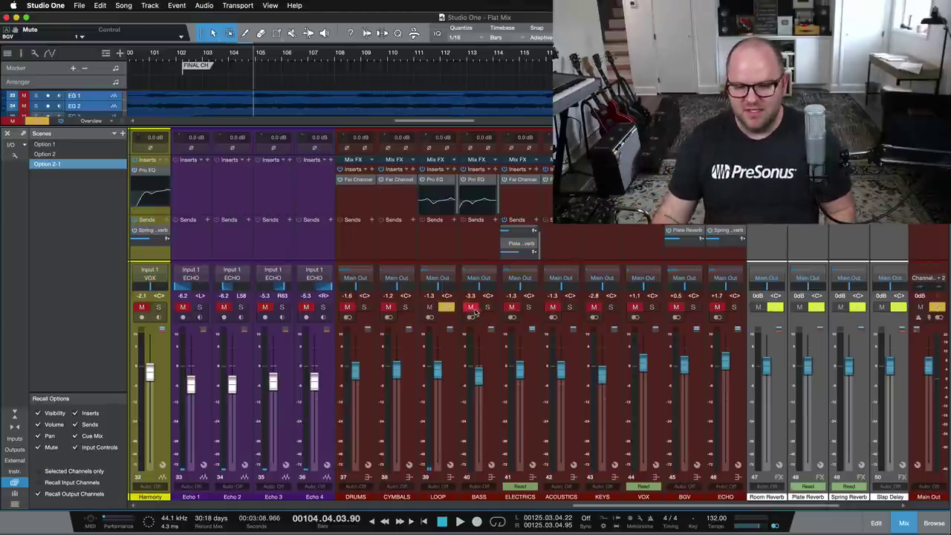
Solo the EG 1 and EG 2 channels together alongside the LOOP bus and play back the combination
scroll(230, 240, left, 6)
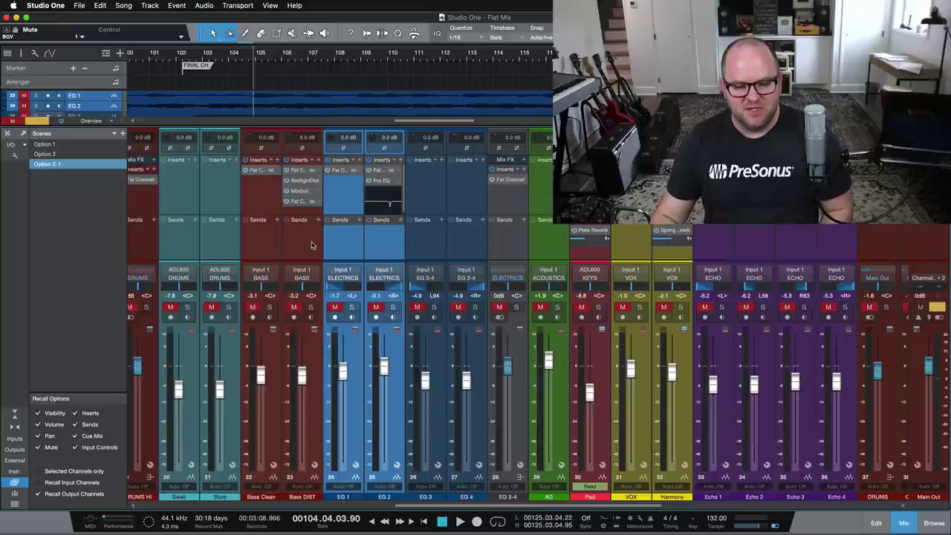
click(431, 257)
click(475, 257)
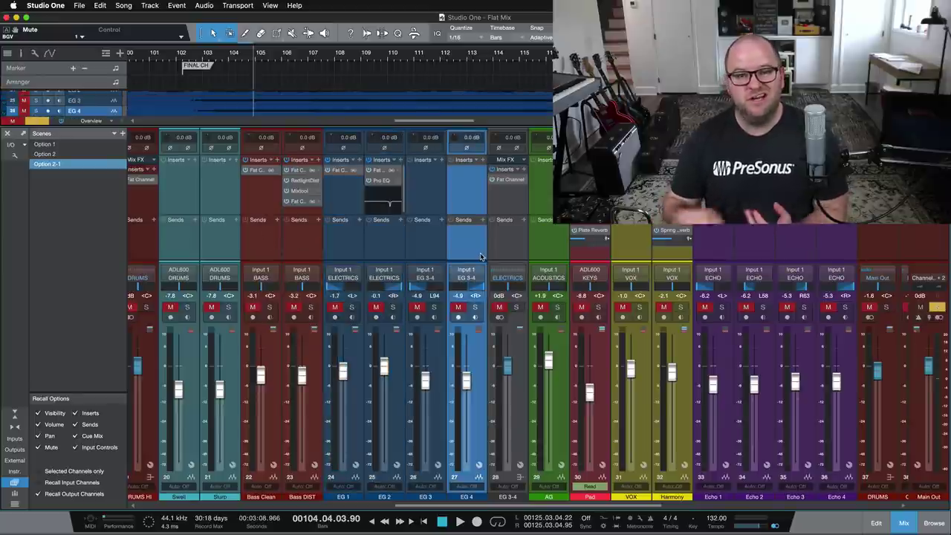
click(384, 240)
shift+click(332, 246)
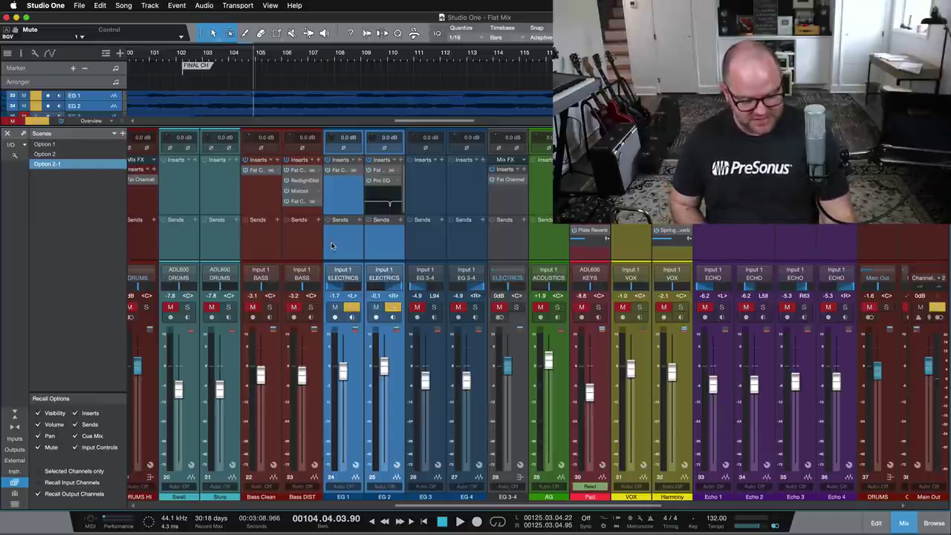
key(space)
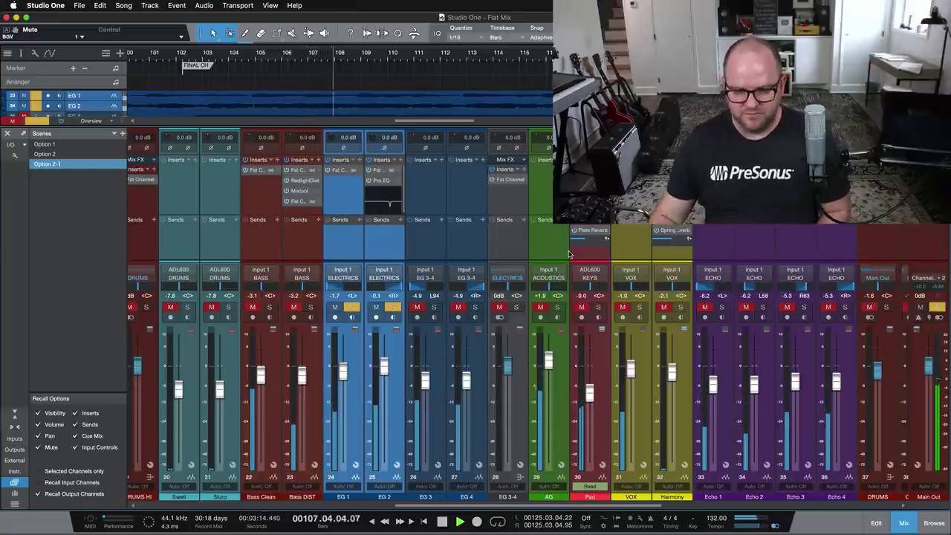
scroll(569, 255, right, 2)
scroll(569, 255, right, 1)
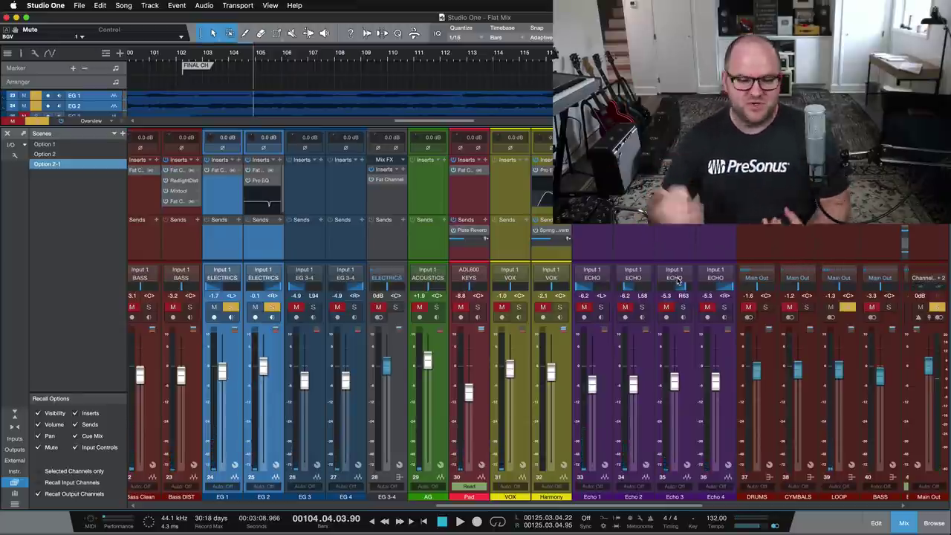
Add the BGV bus to the soloed channels and audition the result
scroll(710, 240, right, 14)
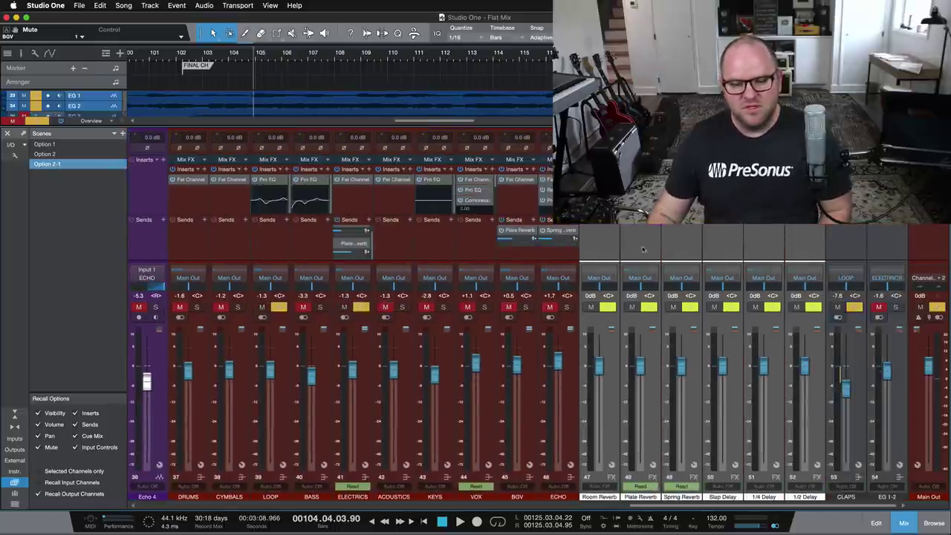
scroll(463, 262, left, 1)
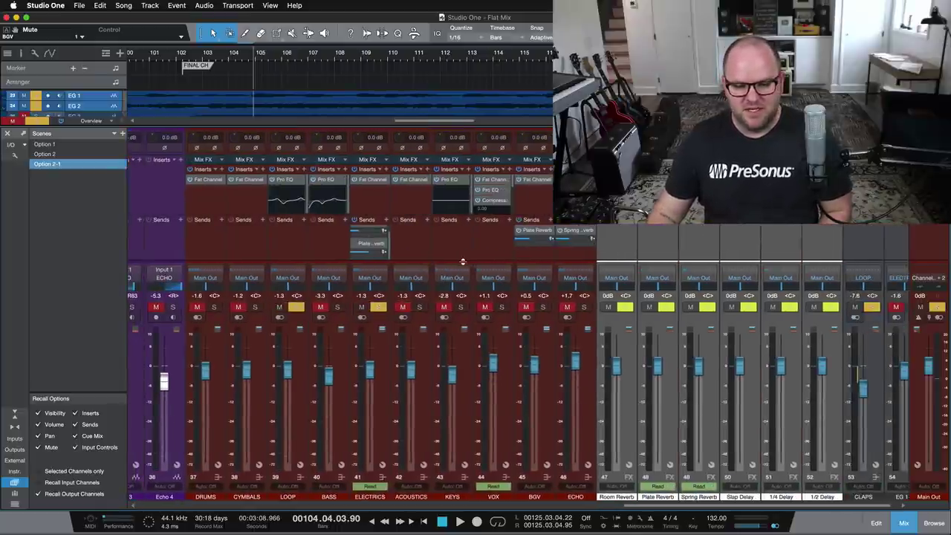
click(543, 306)
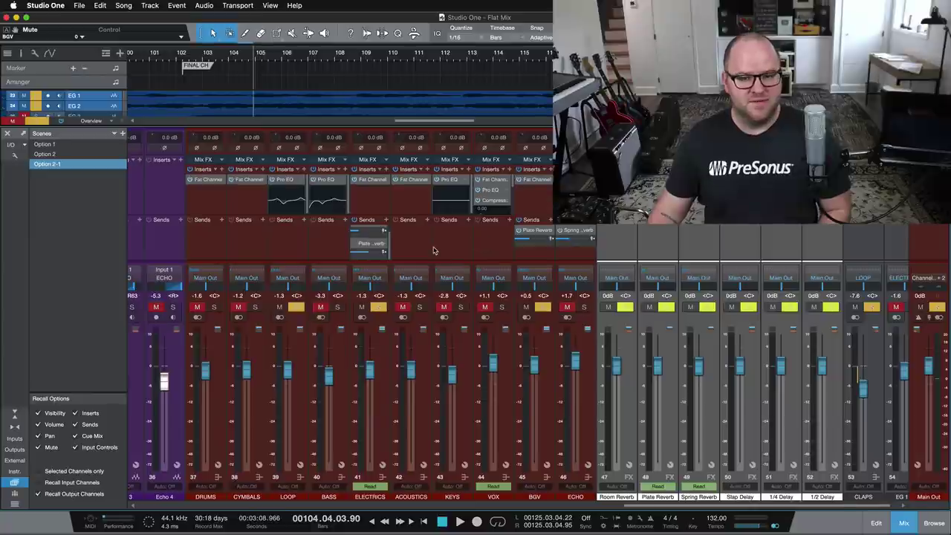
scroll(435, 251, left, 3)
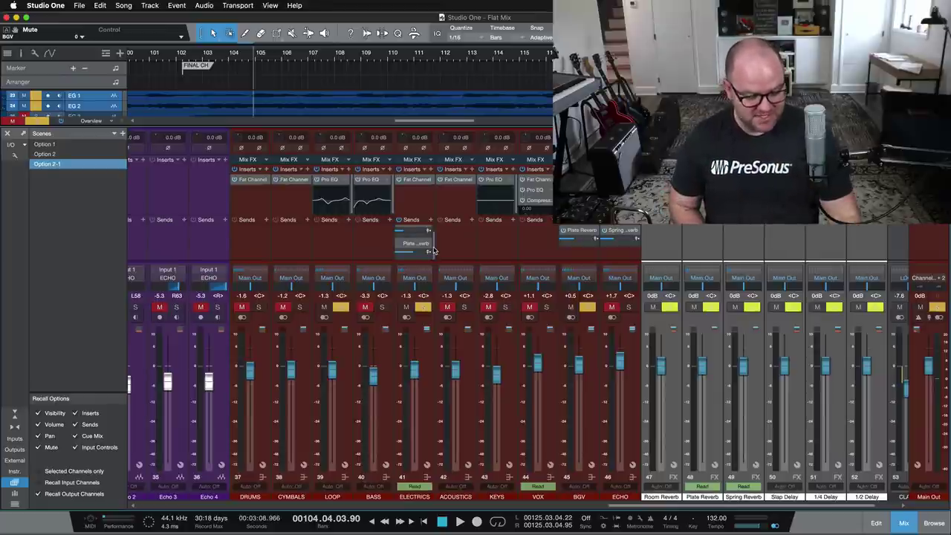
key(space)
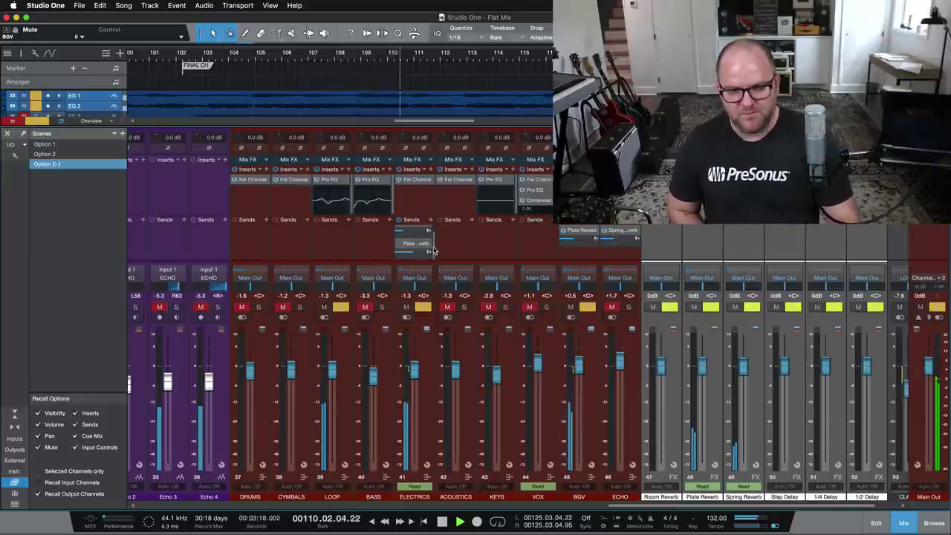
key(space)
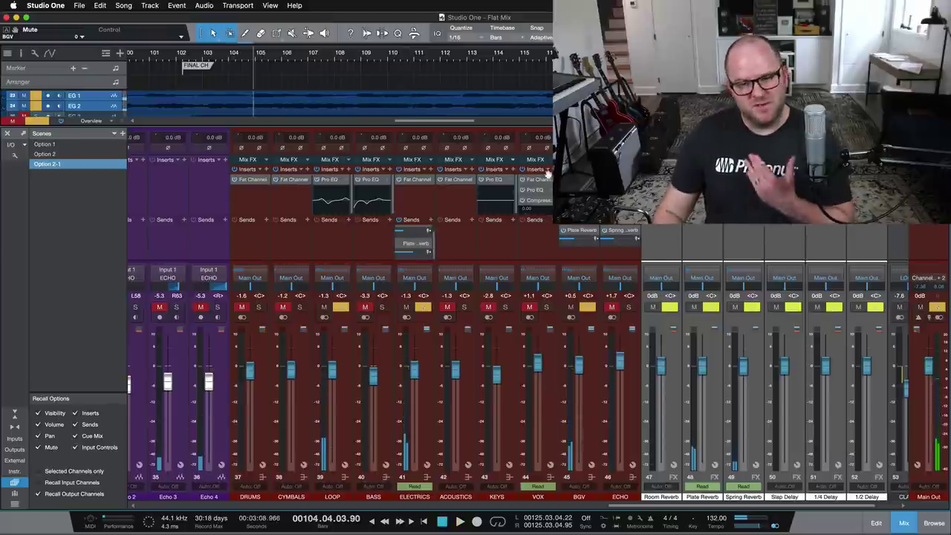
Solo the ECHO bus as well and audition the fuller arrangement
click(629, 307)
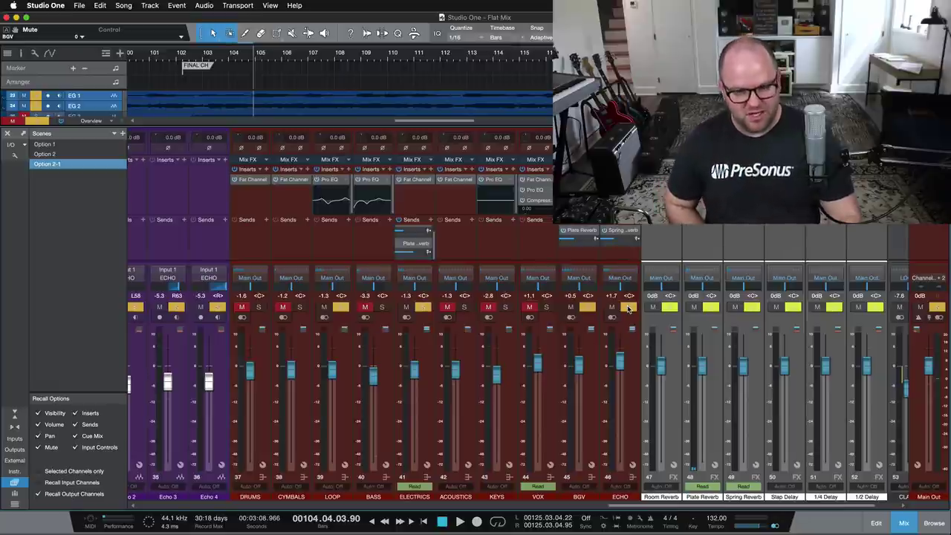
key(space)
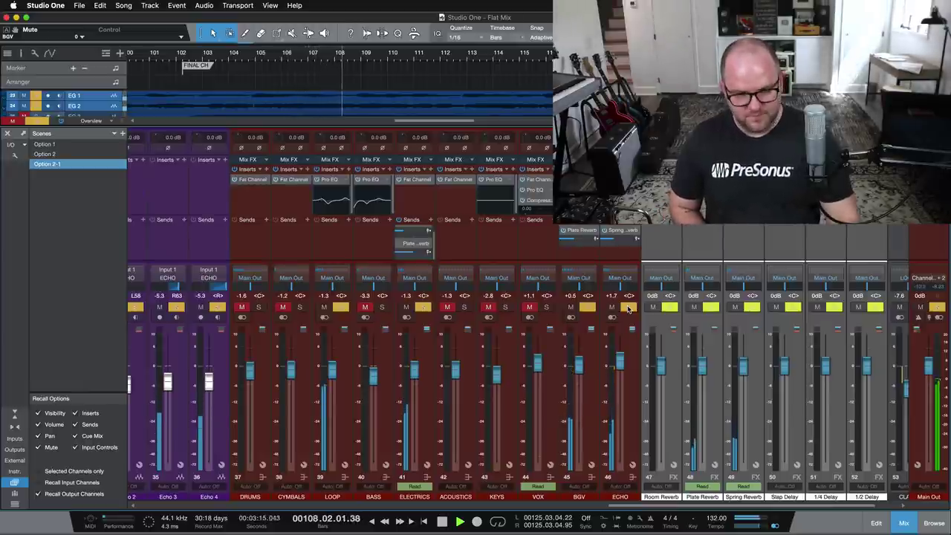
key(space)
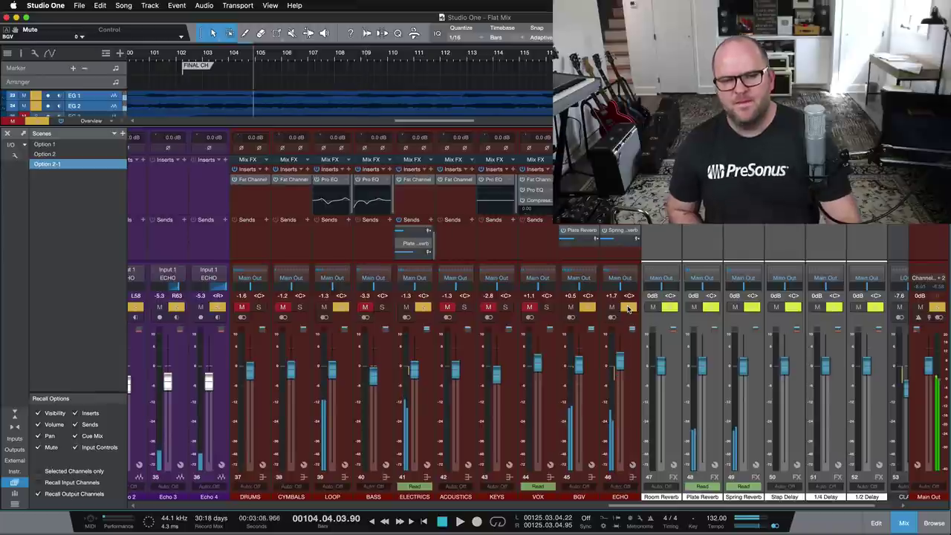
Recall the Option 1 scene and play it back for comparison with the stripped-down arrangement
click(49, 144)
click(49, 144)
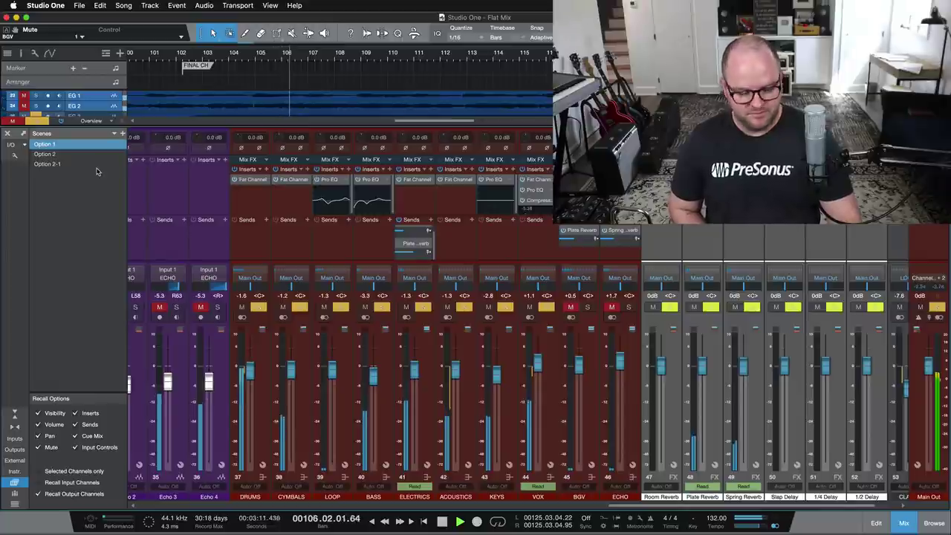
key(space)
Recall the Option 2 scene and play the song from the same position
click(65, 156)
click(65, 156)
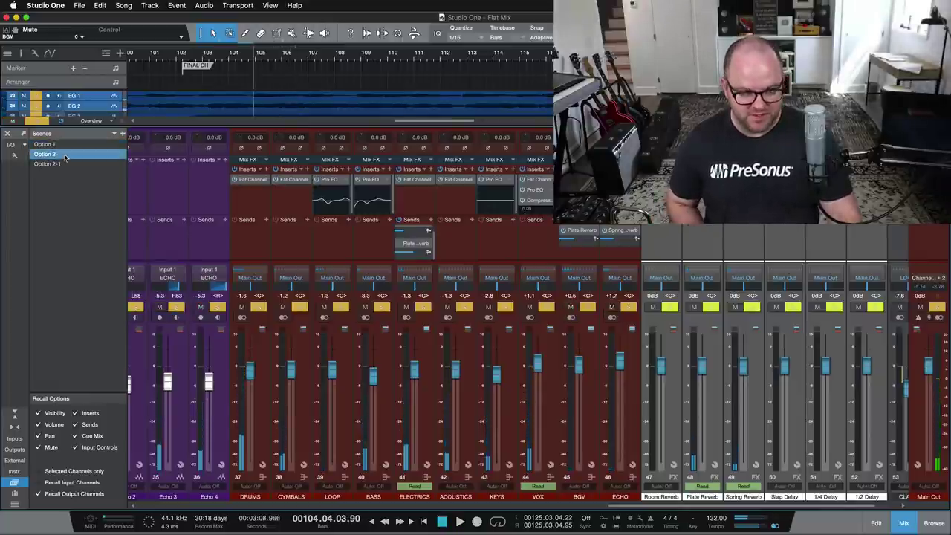
key(space)
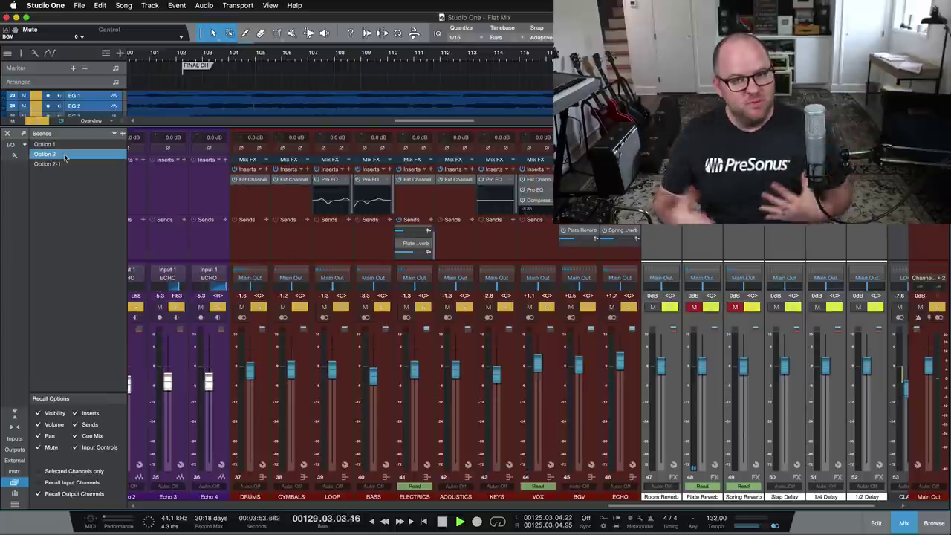
key(space)
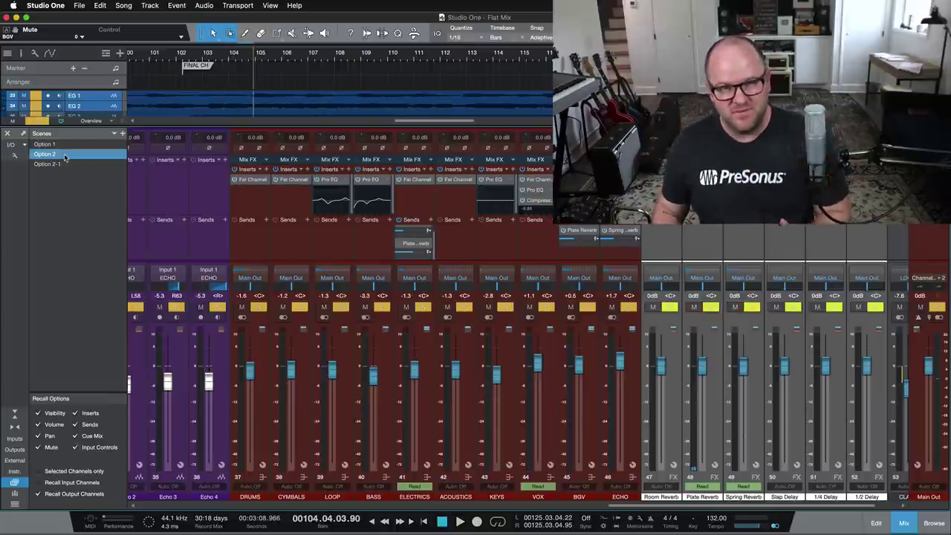